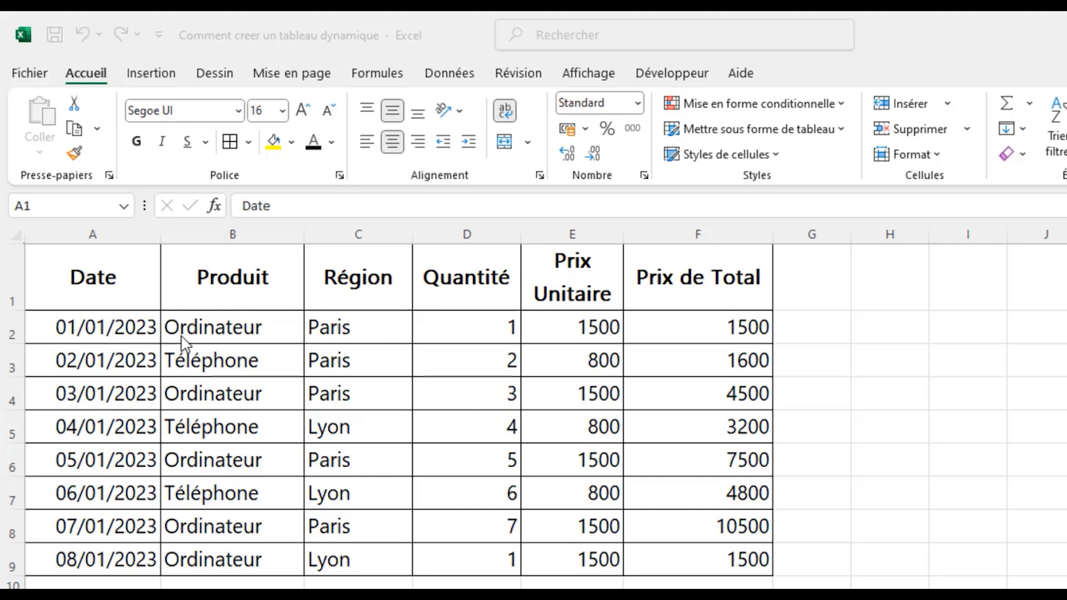
Review the sales table's column headers, from Date through Produit, Région, Quantité and Prix Unitaire to Prix de Total.
left_click(112, 301)
left_click(242, 276)
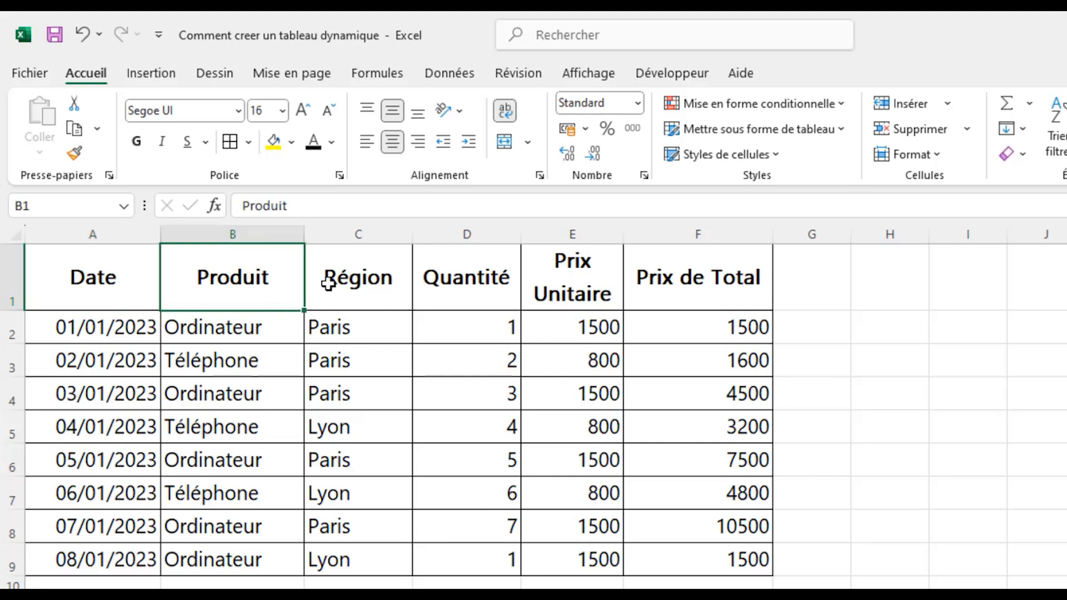
left_click(351, 274)
left_click(469, 282)
left_click(590, 278)
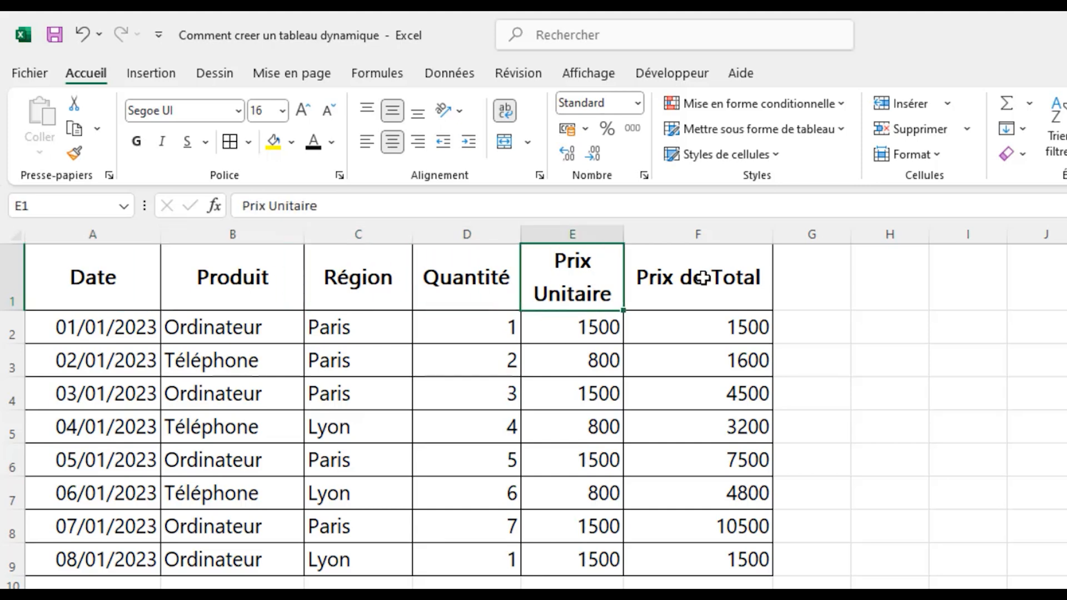
left_click(706, 278)
left_click(126, 292)
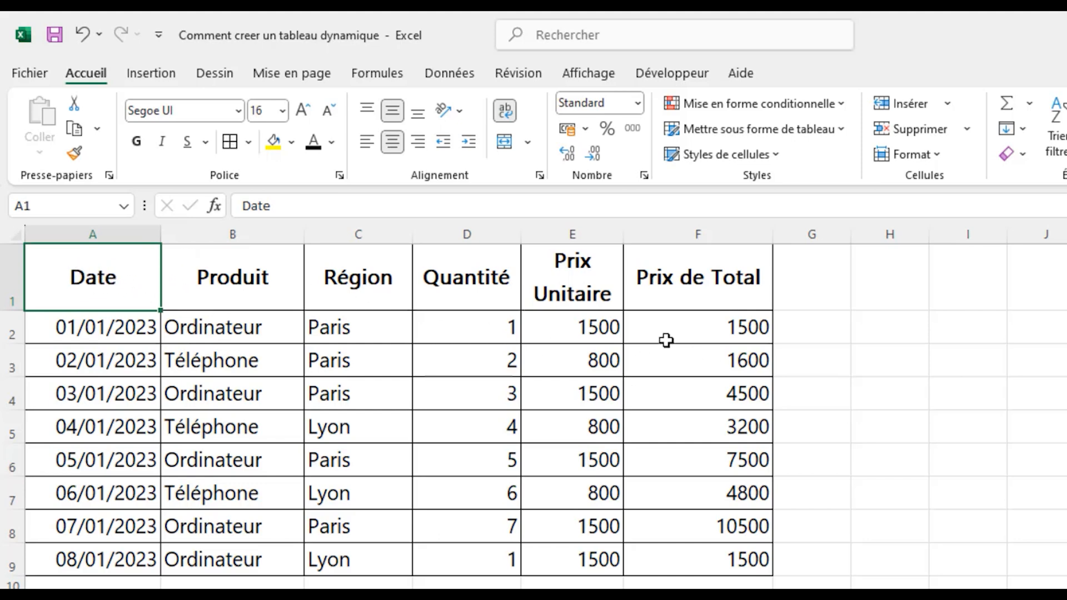
left_click(136, 359)
left_click(101, 269)
left_click(260, 279)
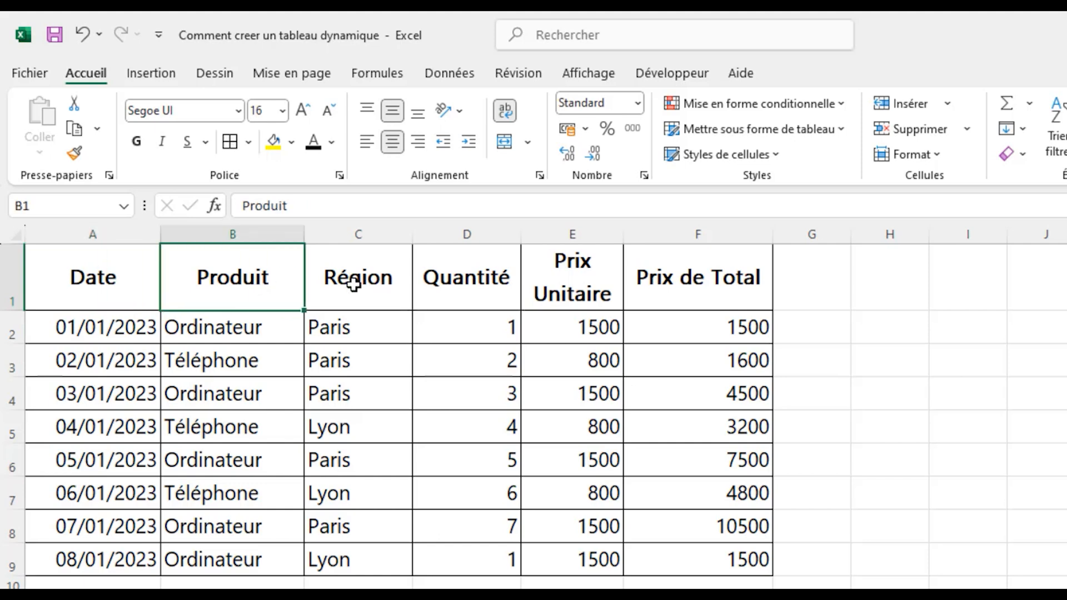
left_click(358, 279)
left_click(450, 277)
left_click(580, 291)
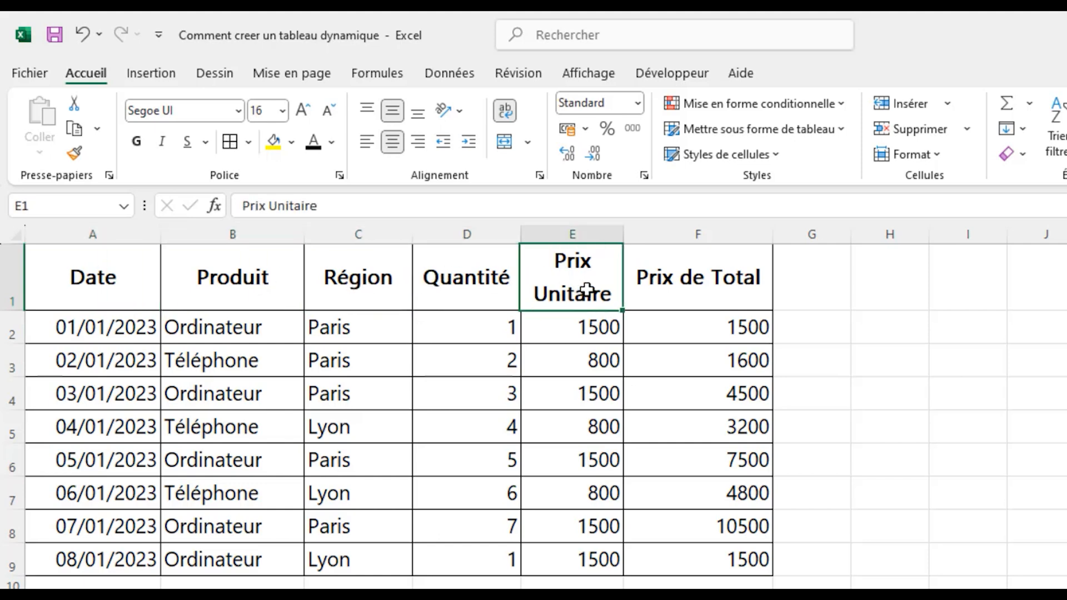
left_click(682, 293)
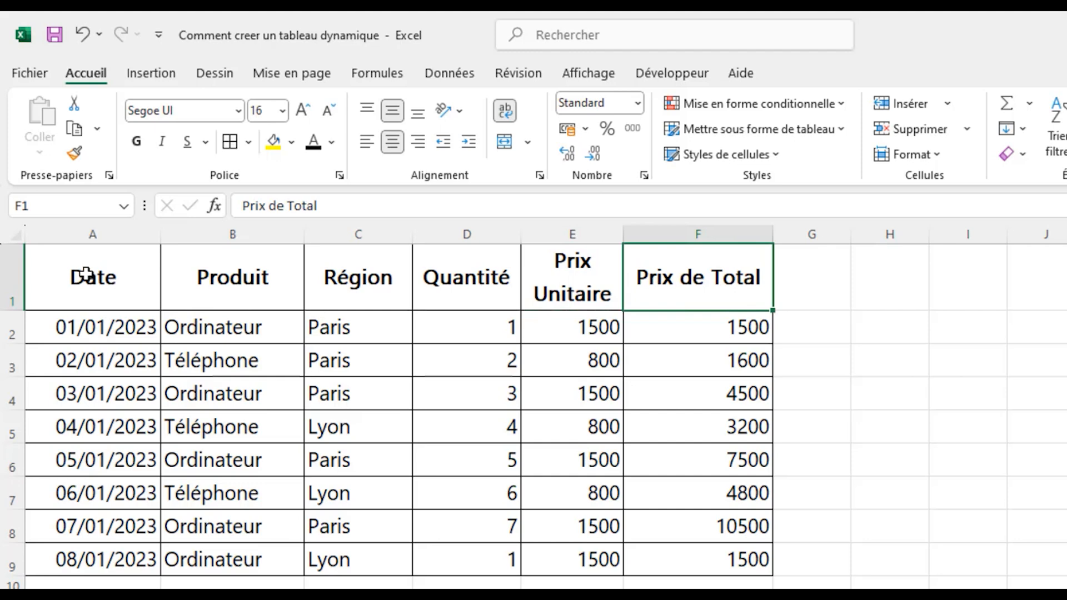
Start a PivotTable from the range A1:F9 of the Données sheet, with a new worksheet as its location.
left_click_drag(85, 272, 722, 555)
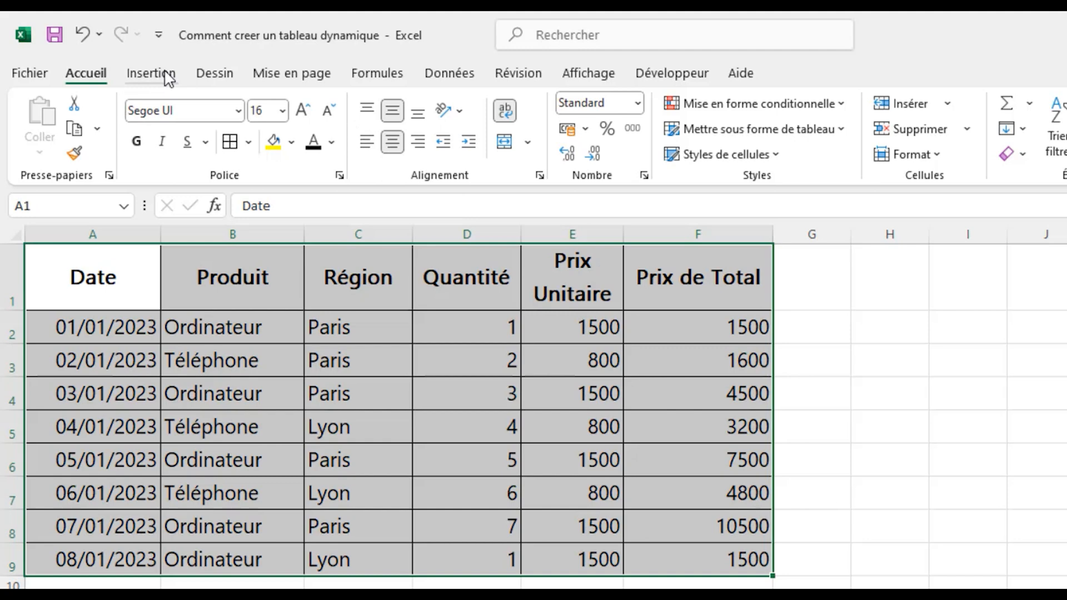
left_click(165, 77)
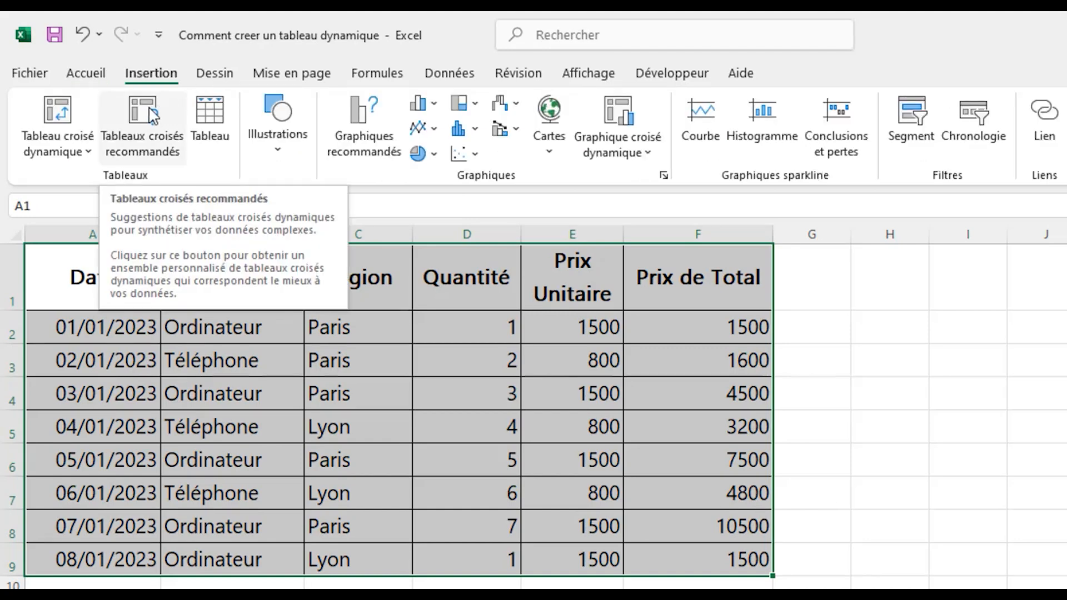
left_click(60, 114)
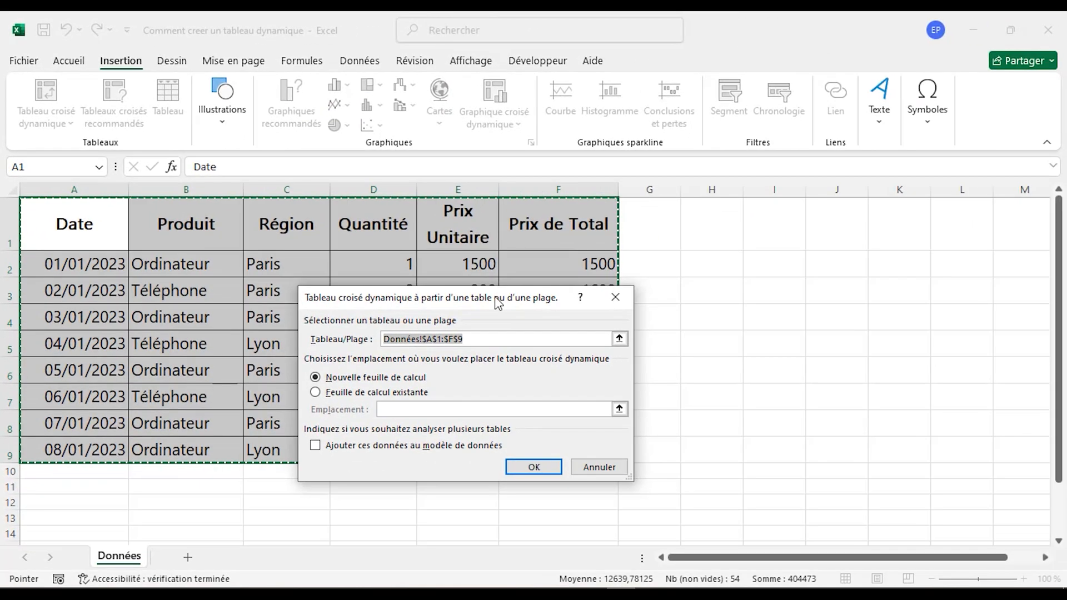
left_click_drag(527, 327, 531, 222)
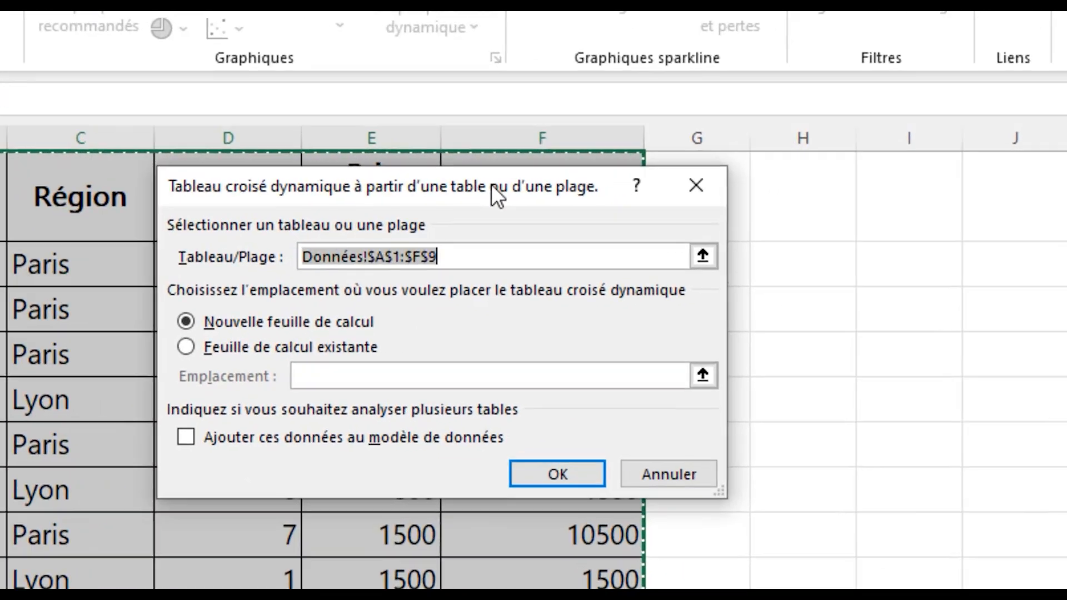
left_click(503, 364)
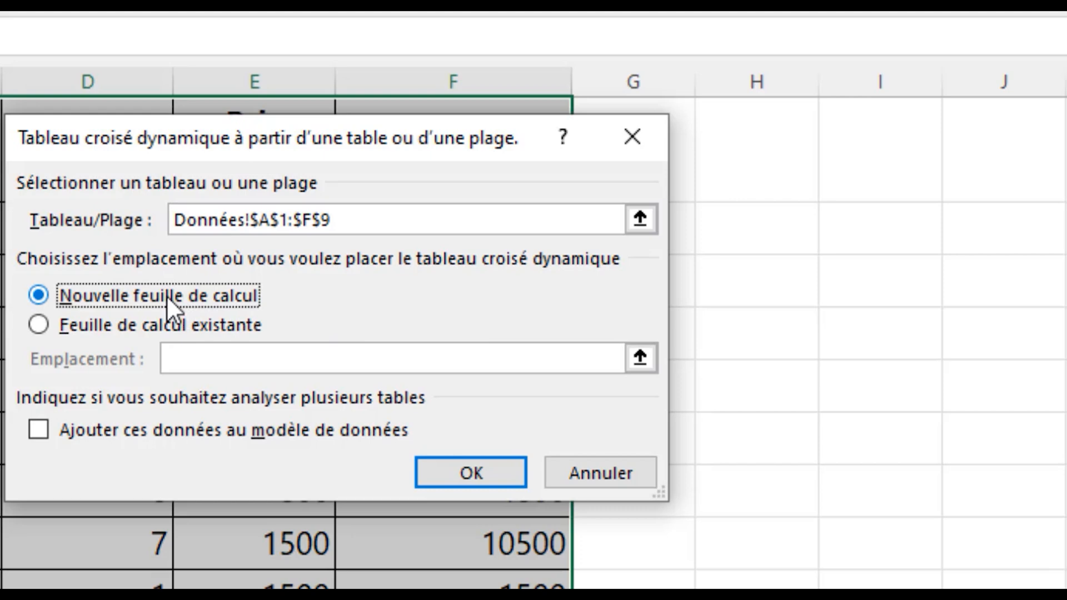
Try the existing-sheet range H1:L12 as the location, but create the PivotTable on a new worksheet.
left_click(108, 329)
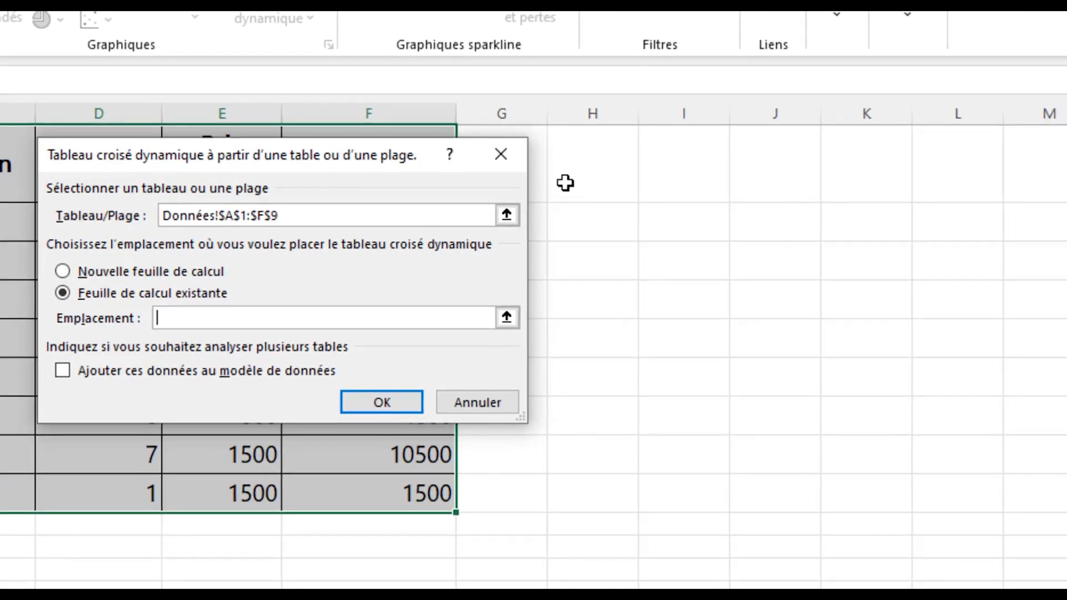
left_click_drag(566, 183, 976, 569)
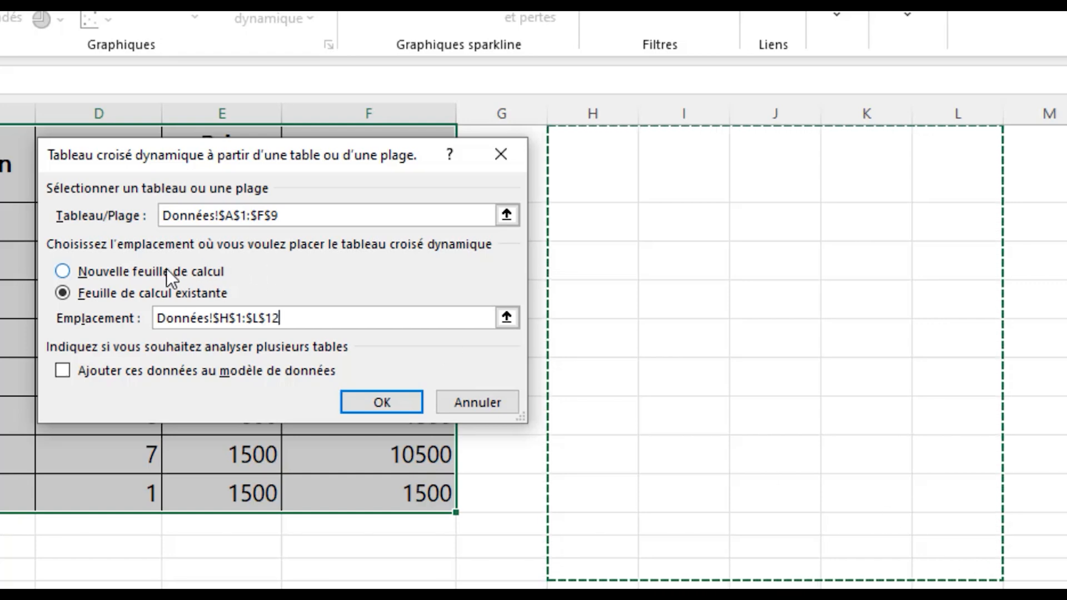
left_click(135, 269)
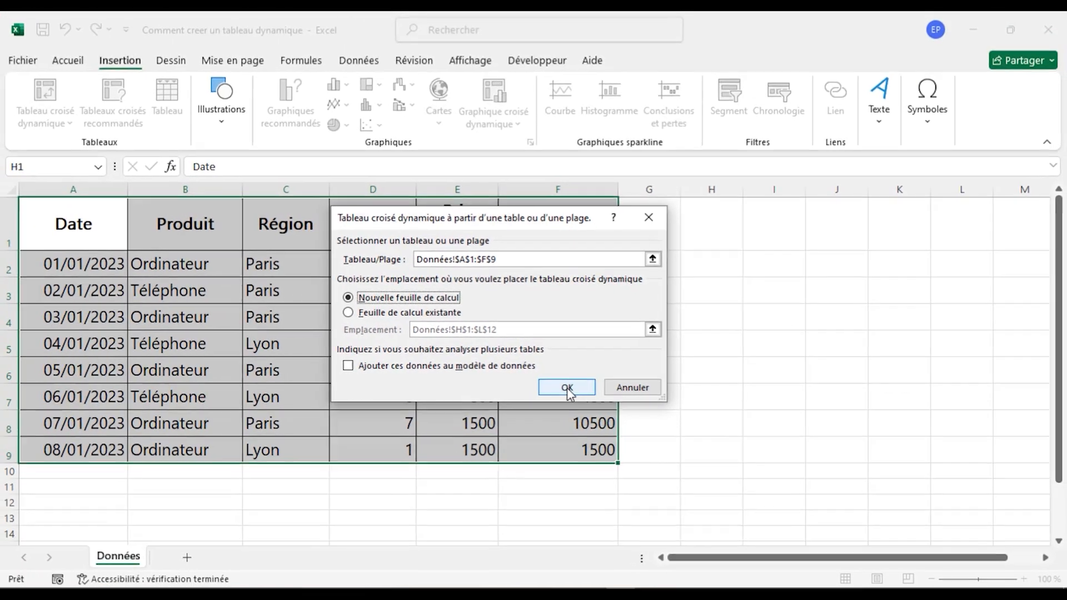
left_click(568, 388)
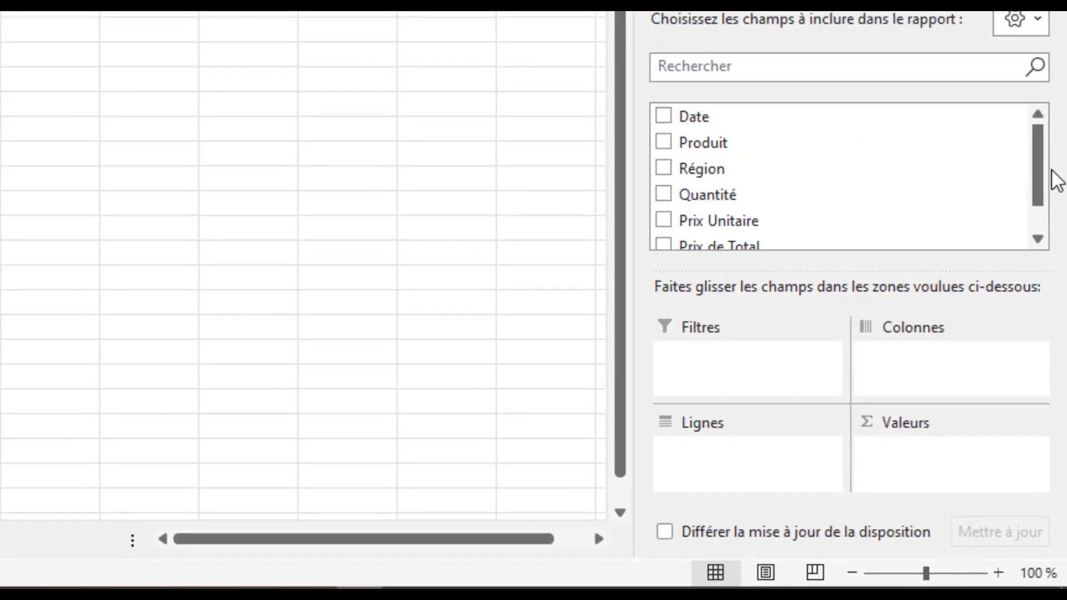
Add the Produit field to the PivotTable's rows area.
left_click_drag(1039, 172, 1058, 111)
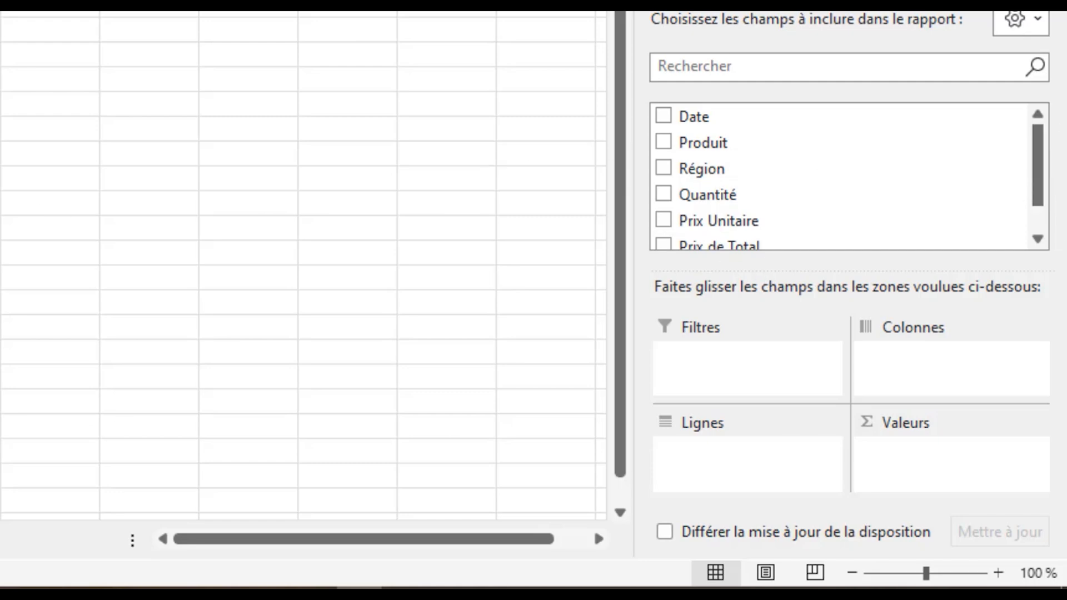
left_click_drag(1040, 183, 1036, 111)
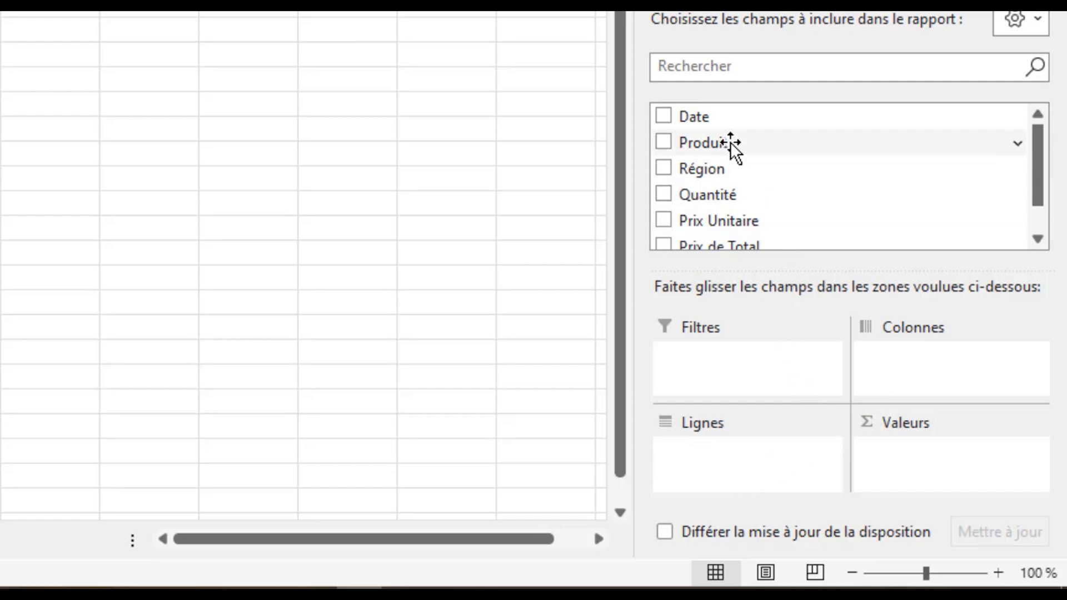
left_click_drag(733, 146, 726, 466)
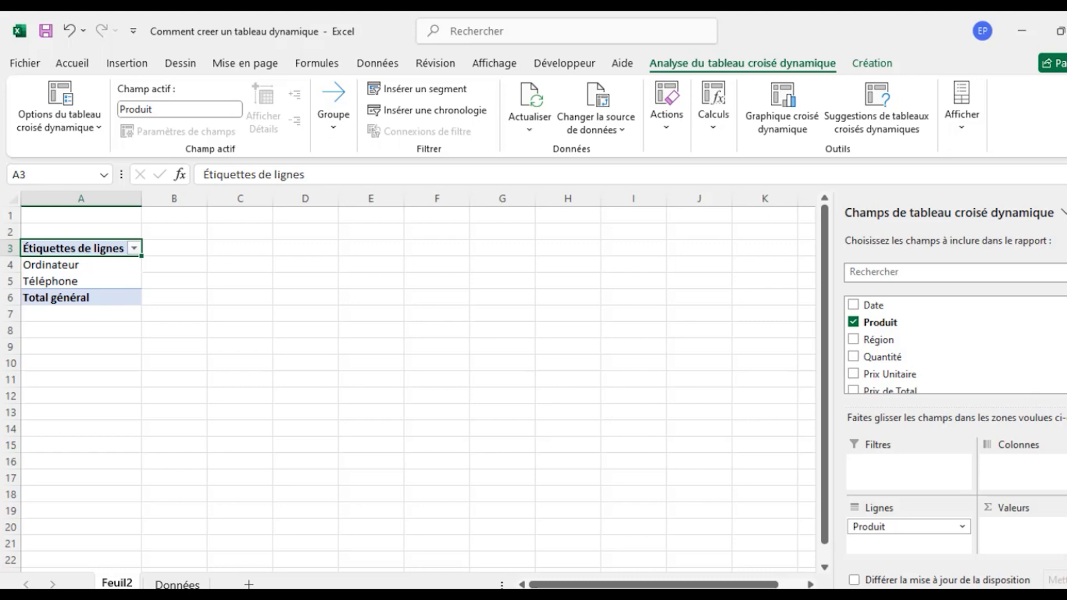
Add the Prix de Total field to the PivotTable's values area as a sum.
scroll(953, 345, "down", 1)
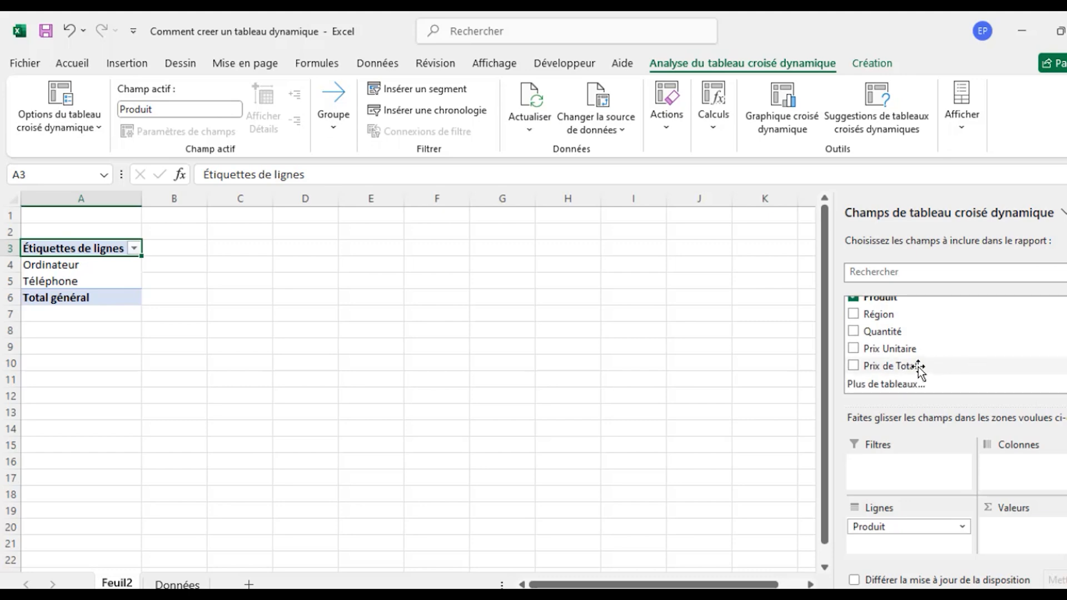
left_click_drag(920, 370, 1022, 550)
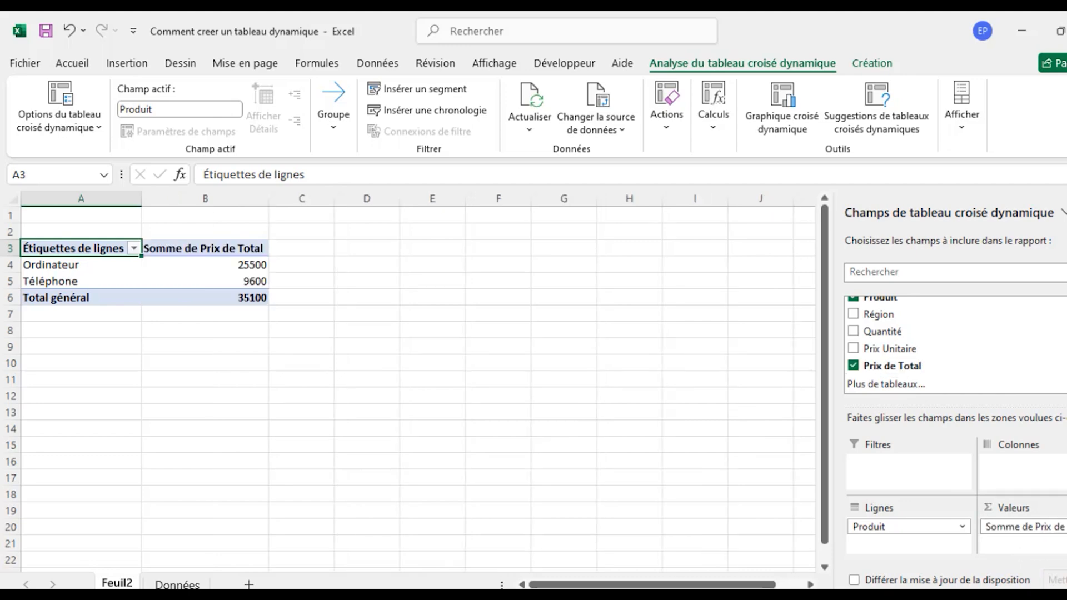
left_click(1025, 526)
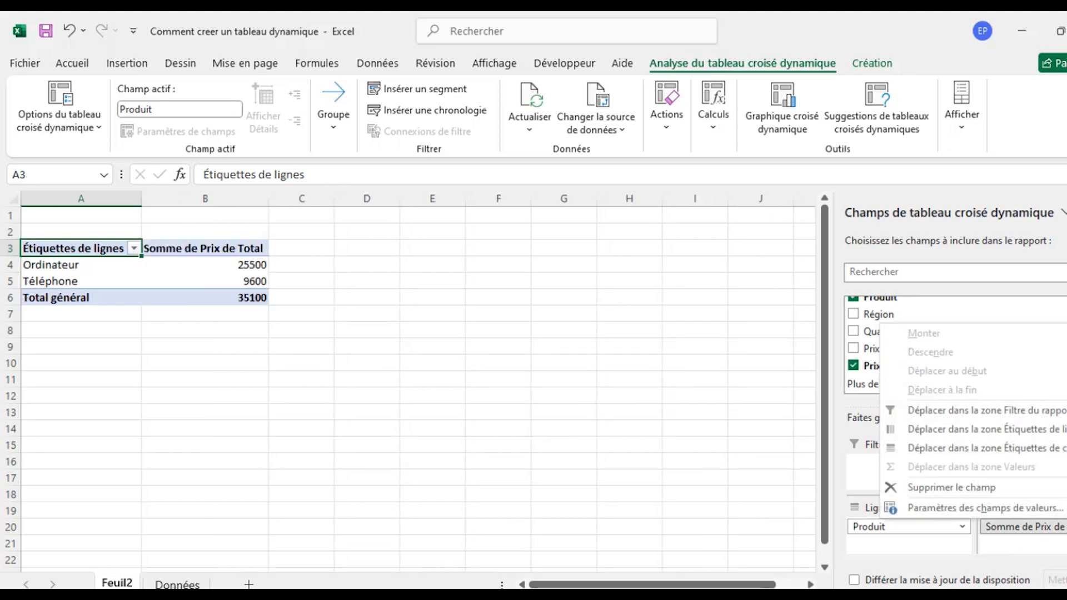
left_click(1037, 545)
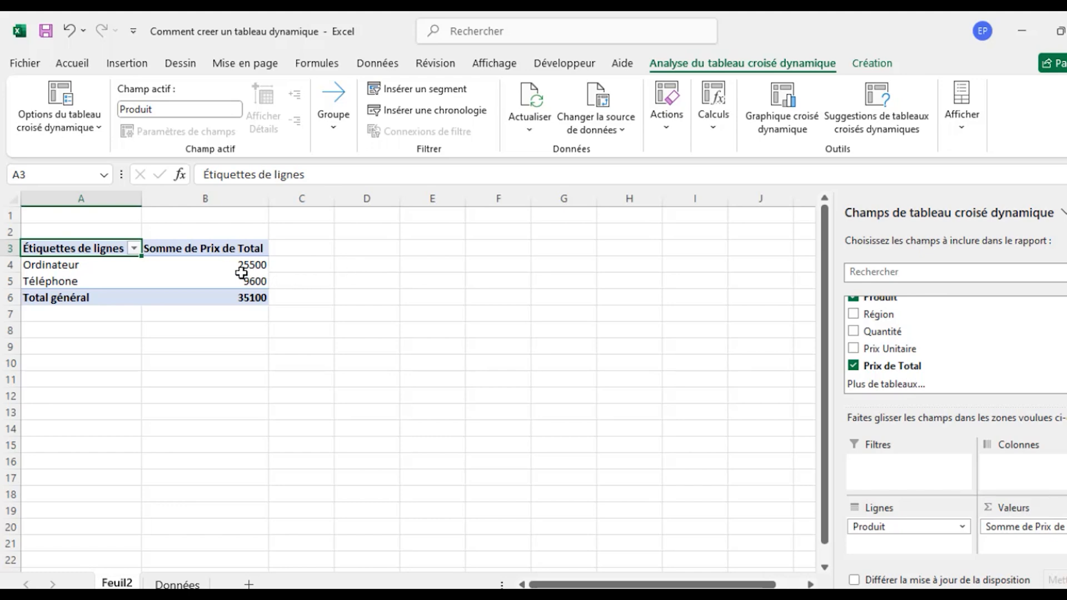
Apply the second style in the first row of the Clair group to the PivotTable.
mouse_move(242, 273)
left_click(879, 66)
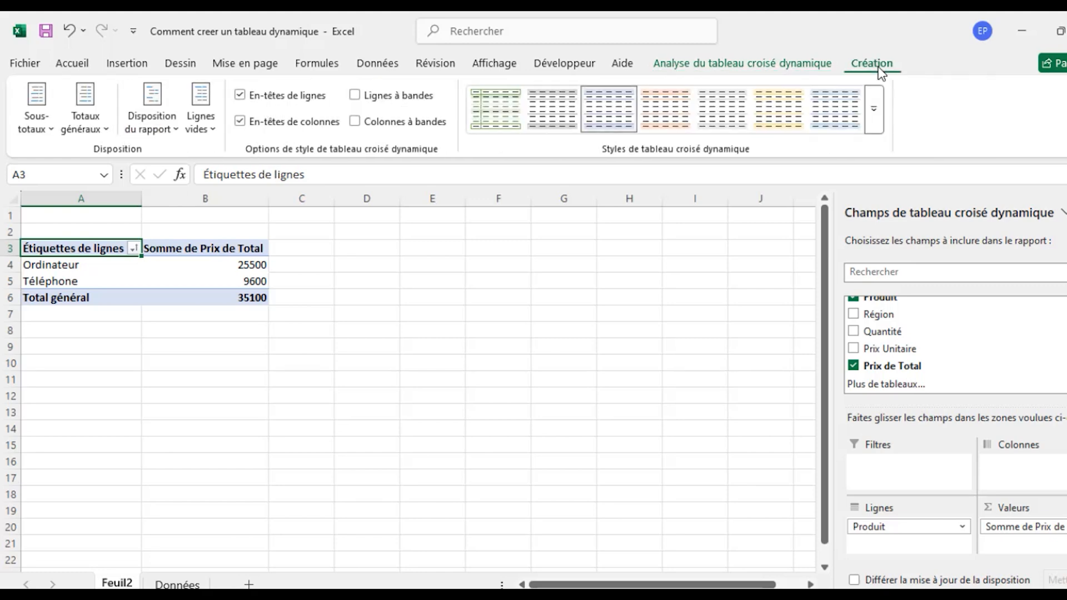
left_click(875, 117)
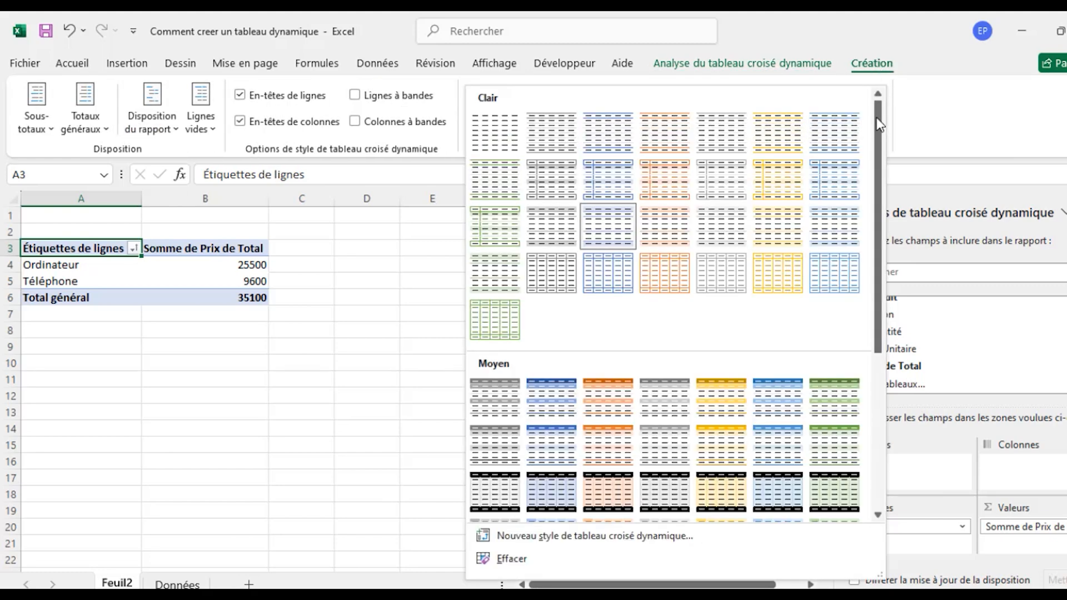
left_click(543, 138)
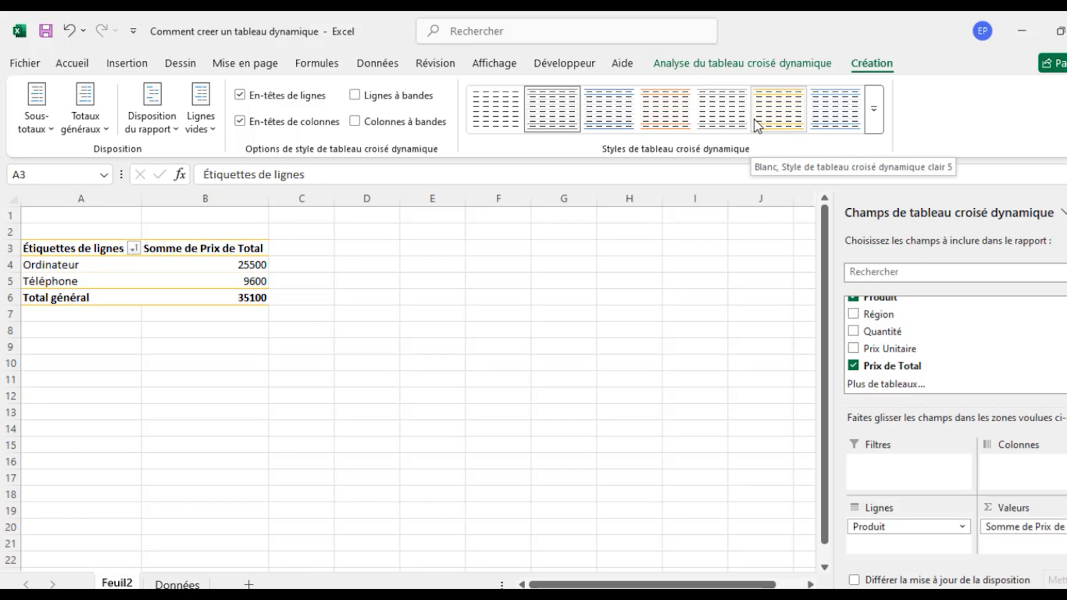
Add the Région field to the PivotTable's report filters.
left_click(888, 315)
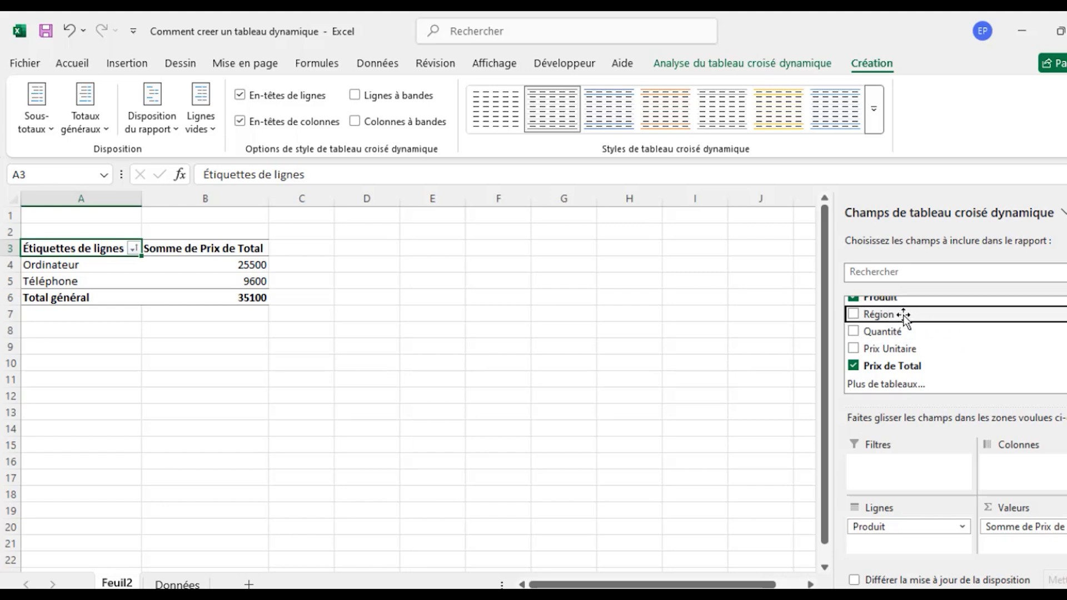
left_click_drag(904, 317, 910, 469)
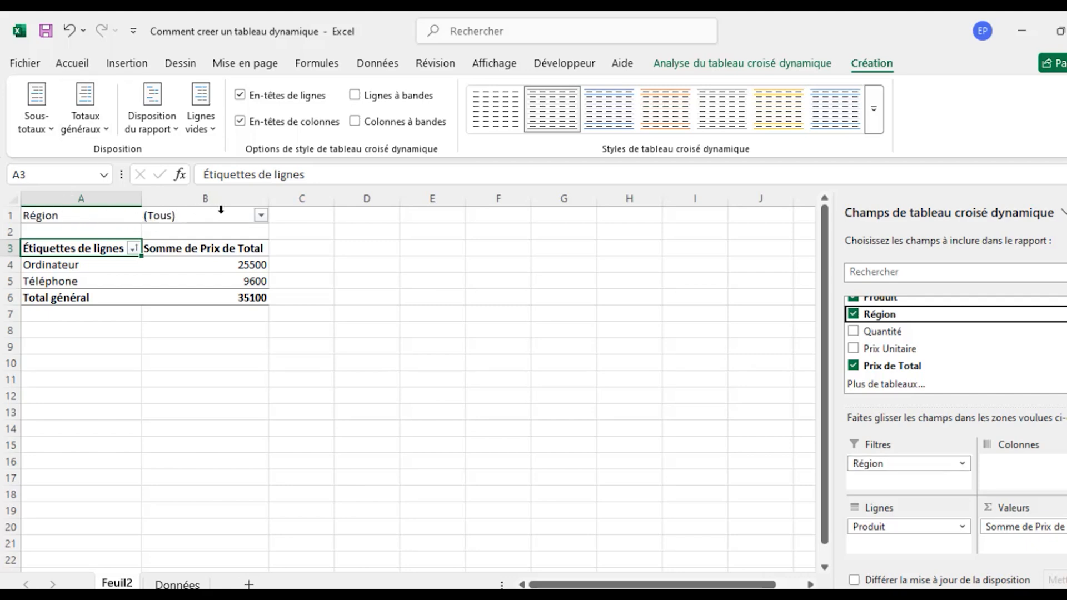
Filter the PivotTable by Région so that only Paris is included.
left_click(261, 216)
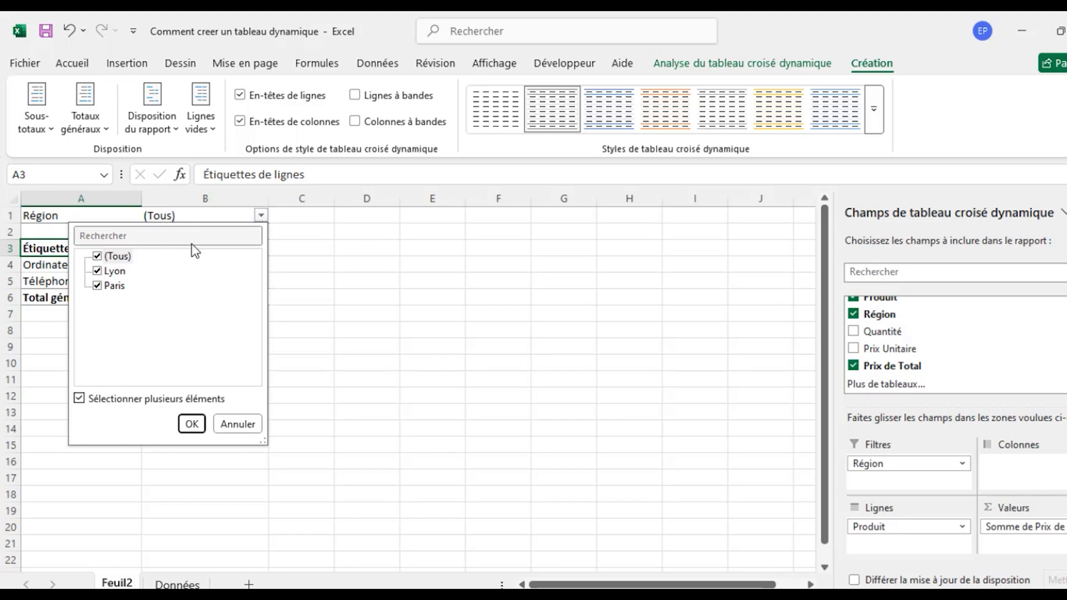
left_click(97, 256)
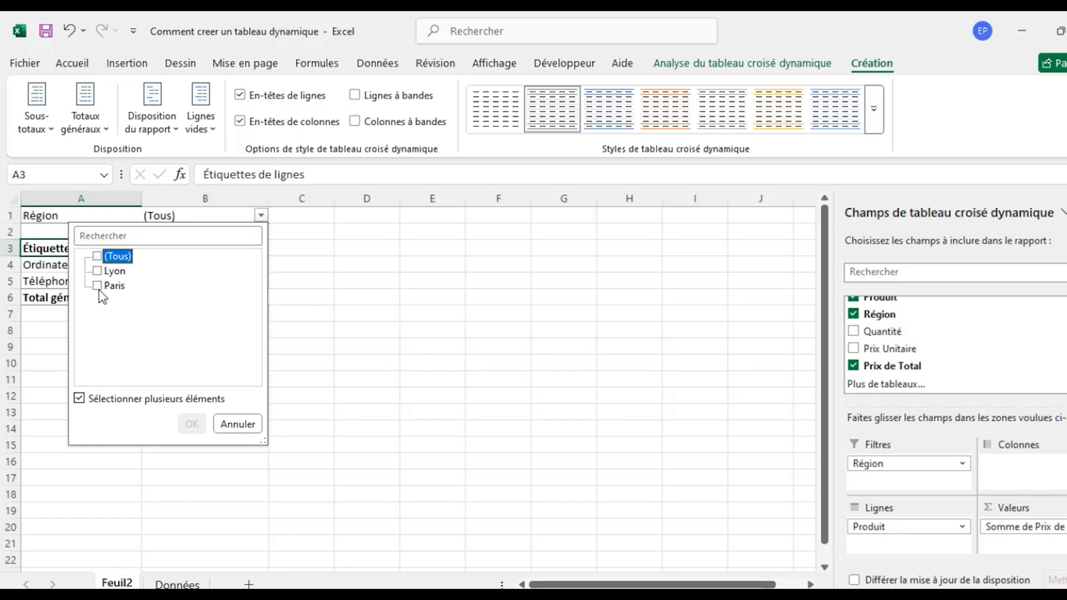
left_click(97, 271)
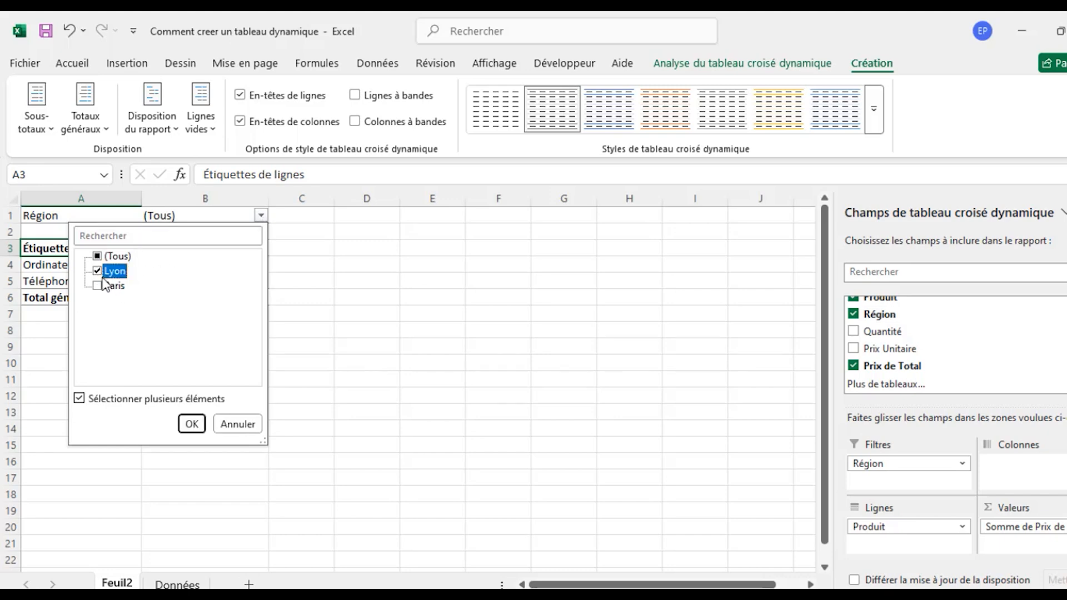
left_click(96, 284)
left_click(191, 425)
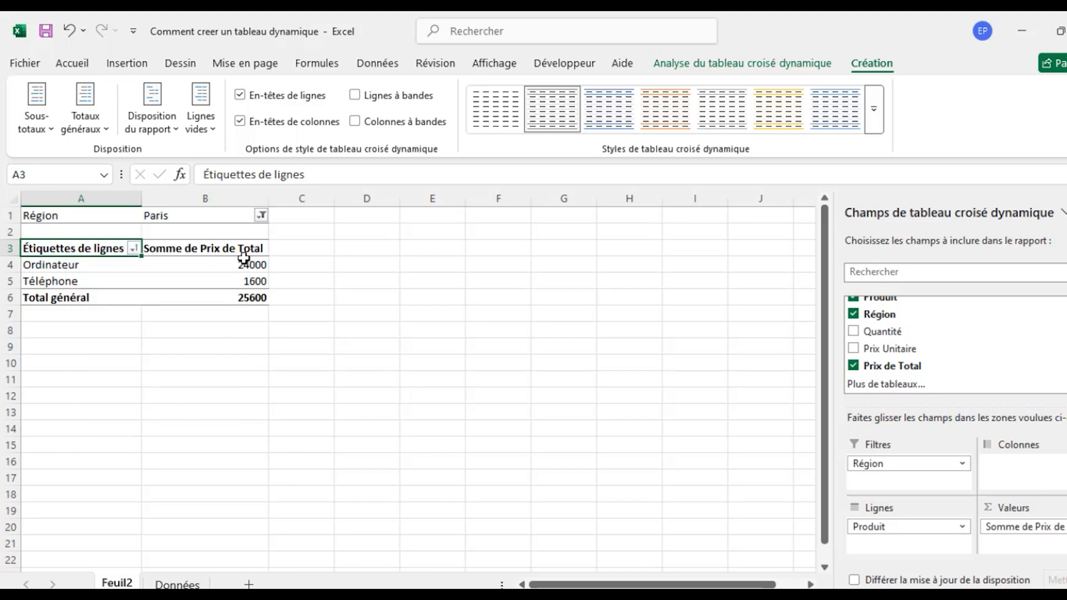
Change the Région filter to include only Lyon instead of Paris.
left_click(261, 215)
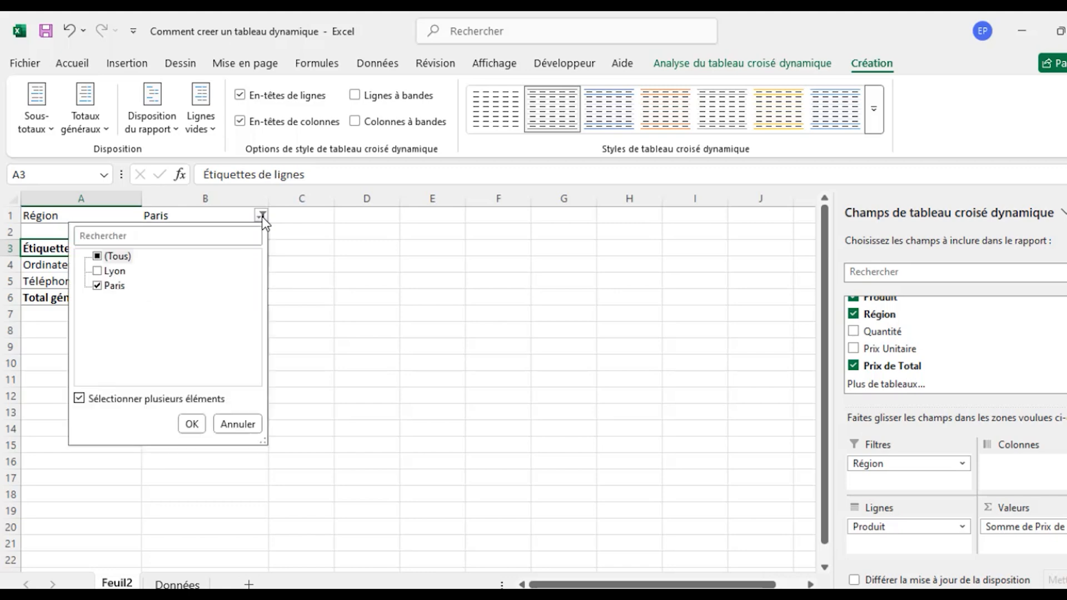
left_click(98, 286)
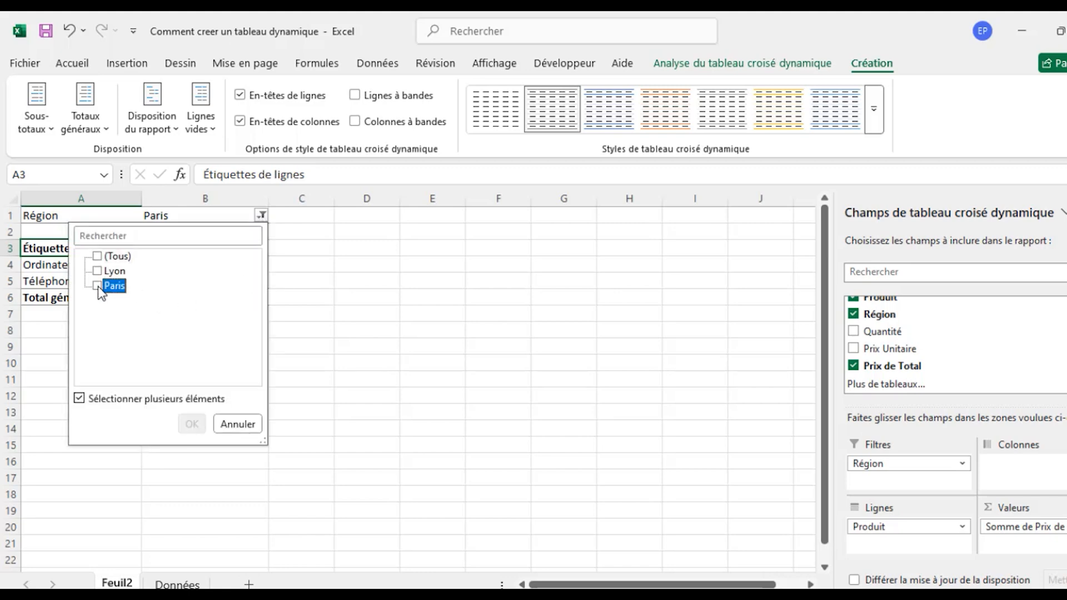
left_click(99, 273)
left_click(191, 424)
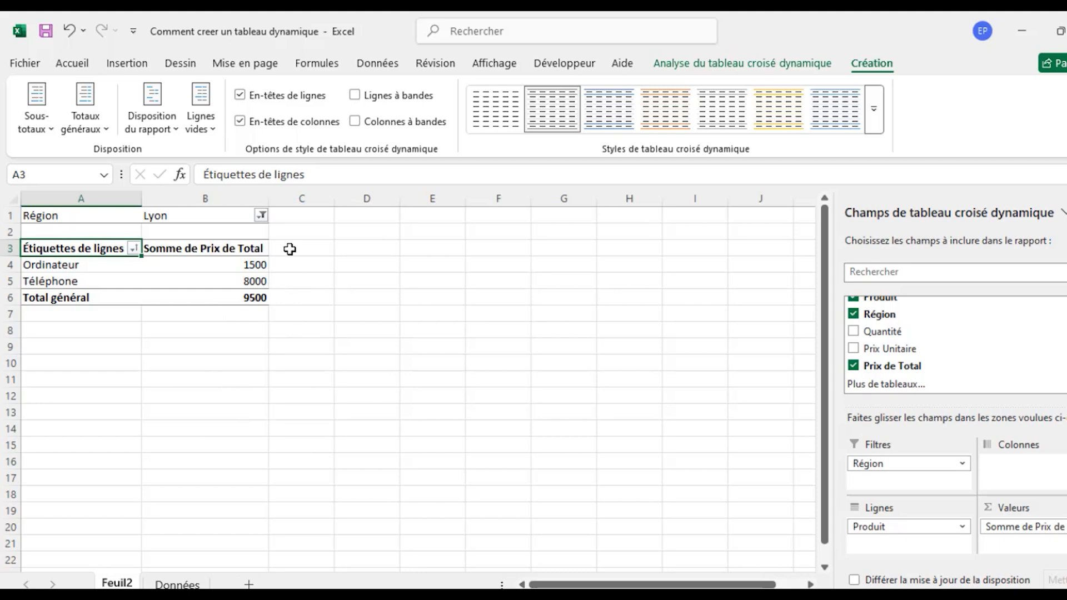
Reset the PivotTable's Région filter to include all regions.
left_click(261, 216)
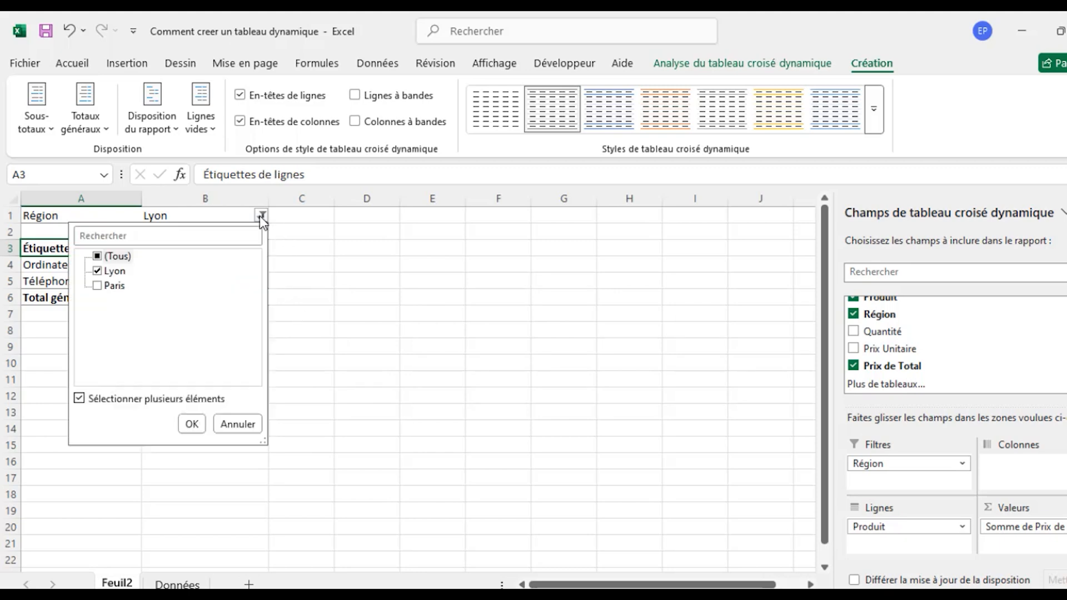
left_click(109, 260)
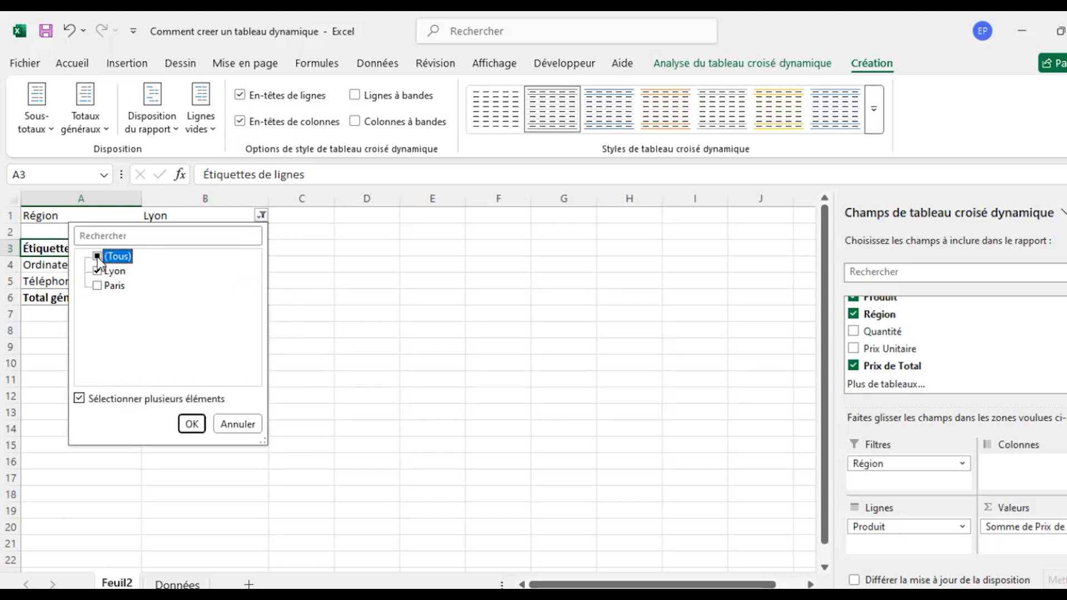
left_click(97, 256)
left_click(192, 424)
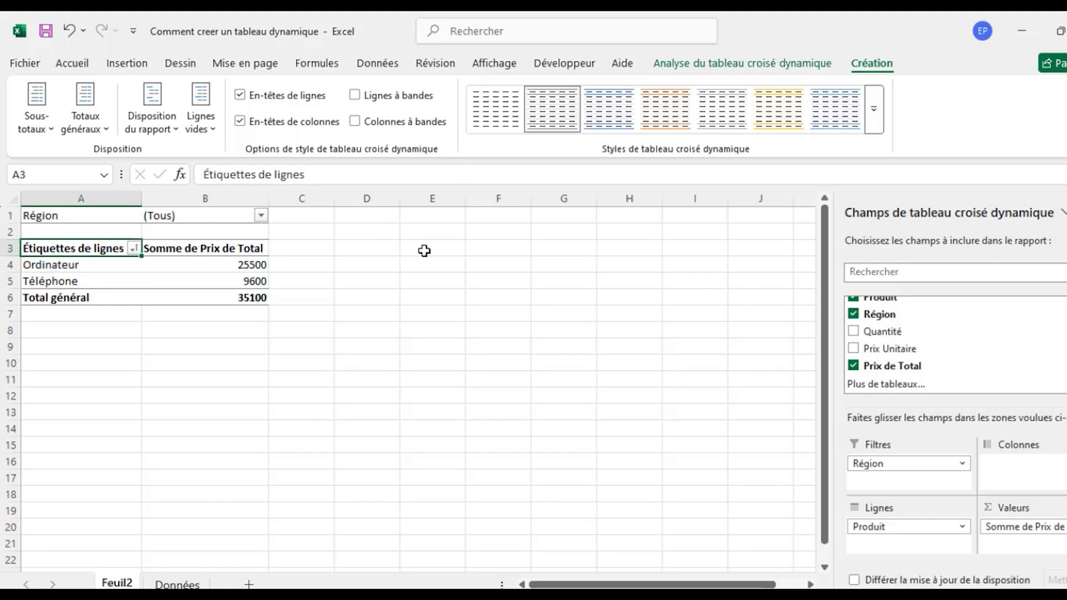
Insert a clustered column (Histogramme groupé) PivotChart from the PivotTable and move it clear of the table, over columns D to I.
left_click(713, 66)
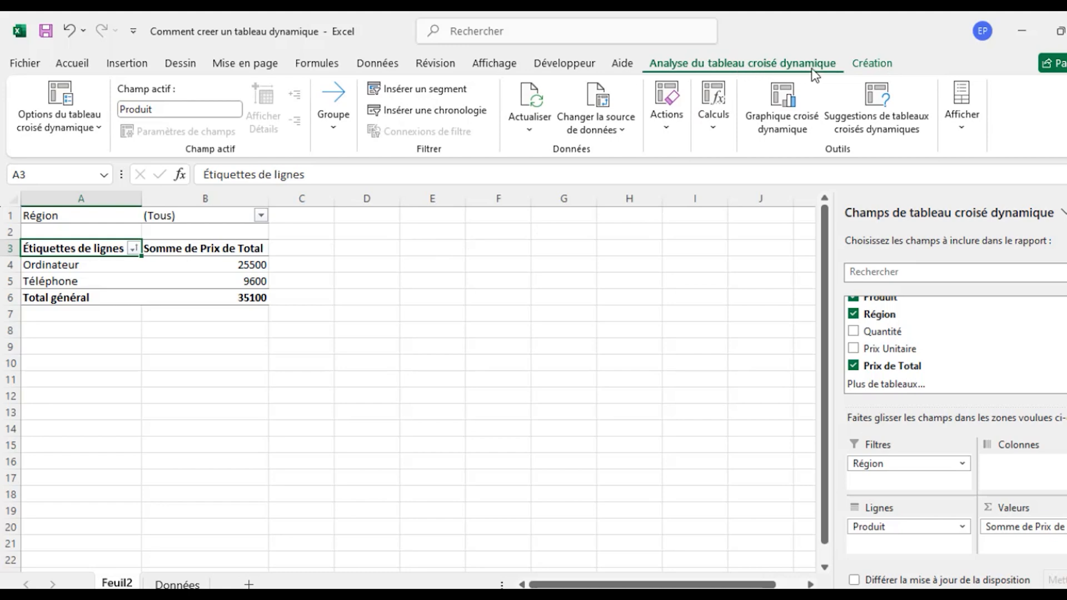
left_click(785, 94)
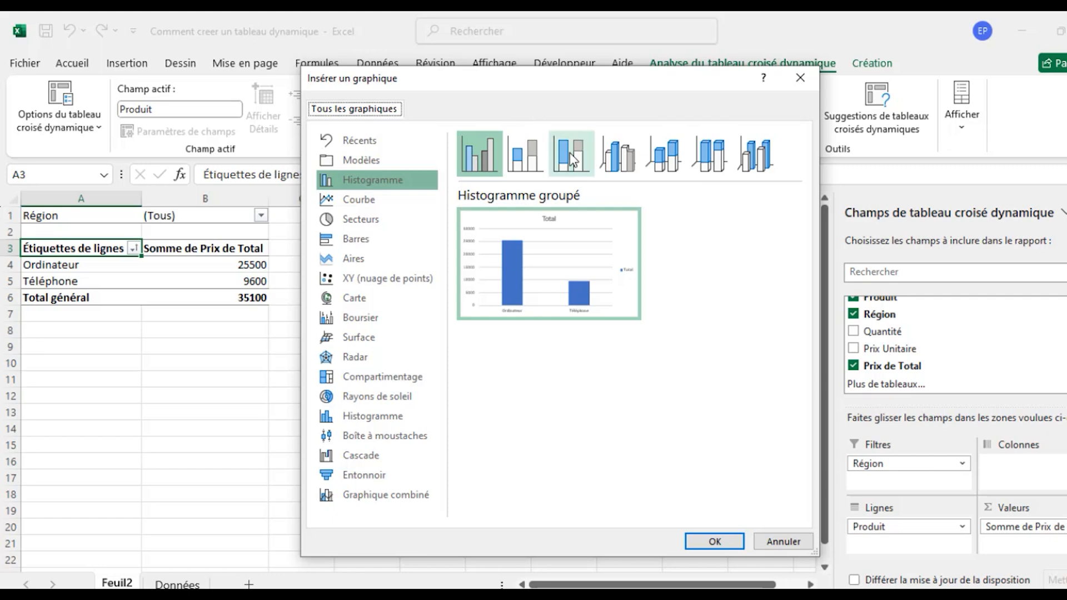
left_click(536, 156)
left_click(580, 159)
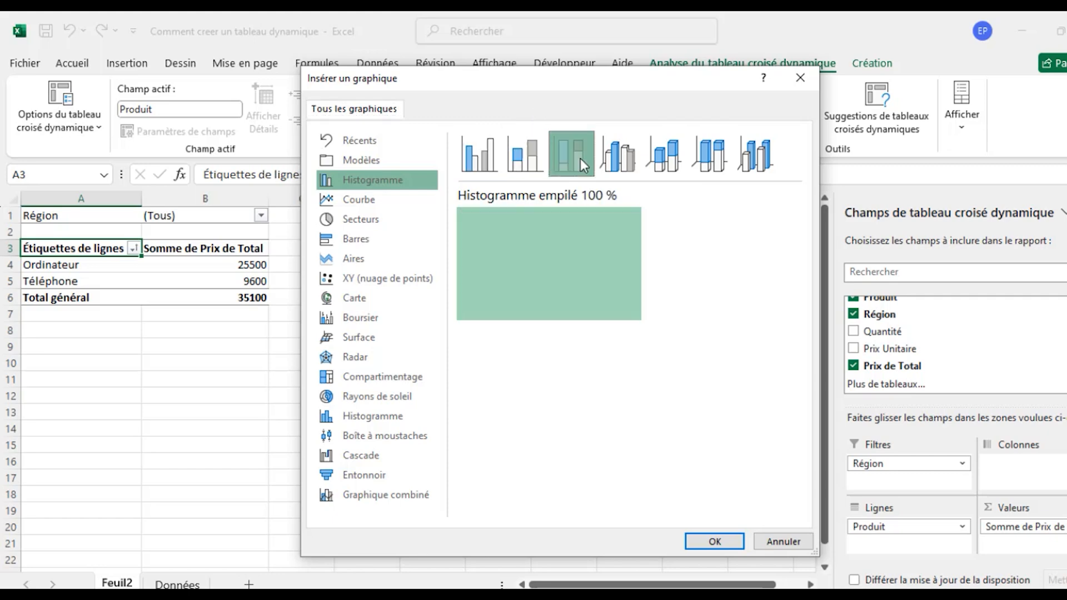
left_click(522, 153)
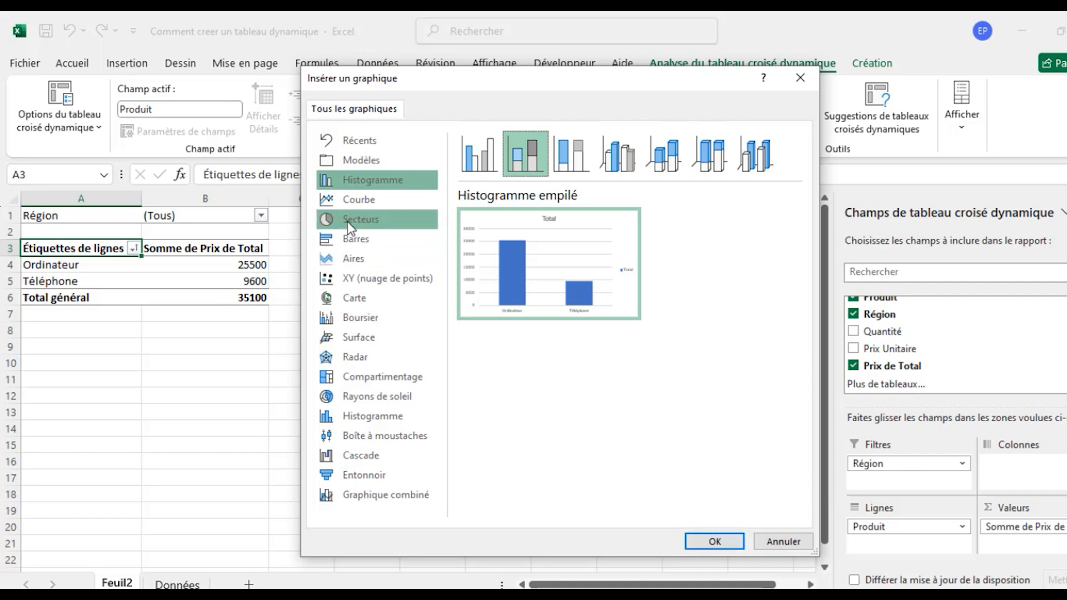
left_click(349, 202)
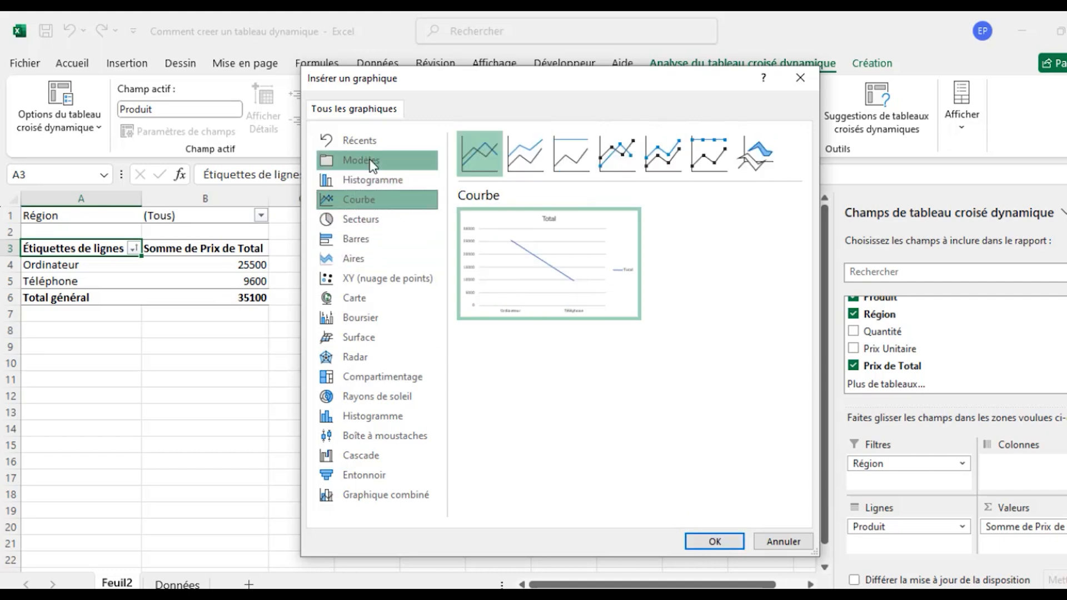
left_click(369, 178)
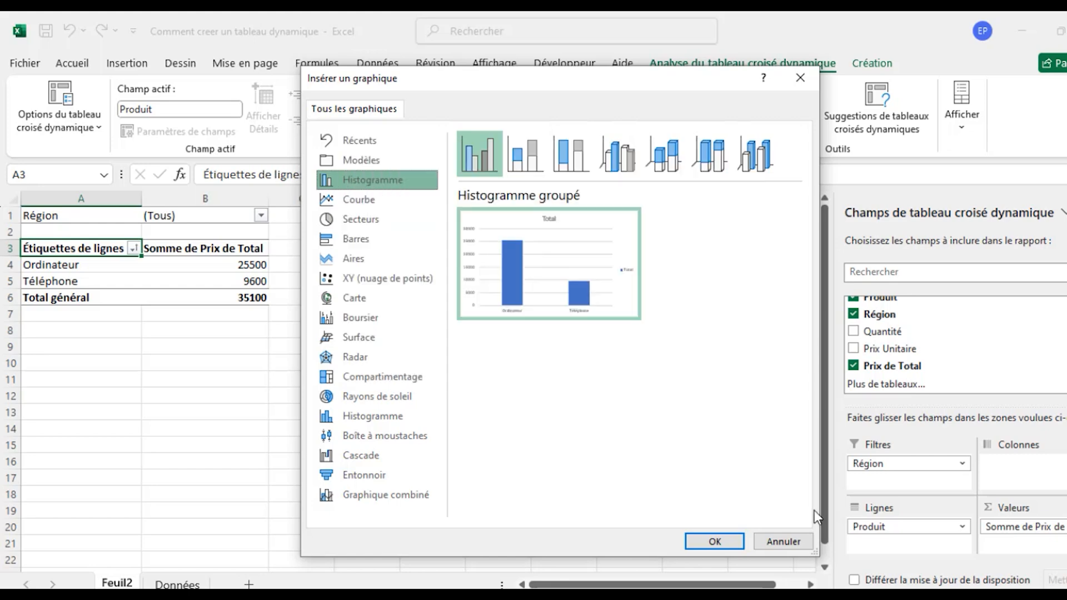
left_click(716, 542)
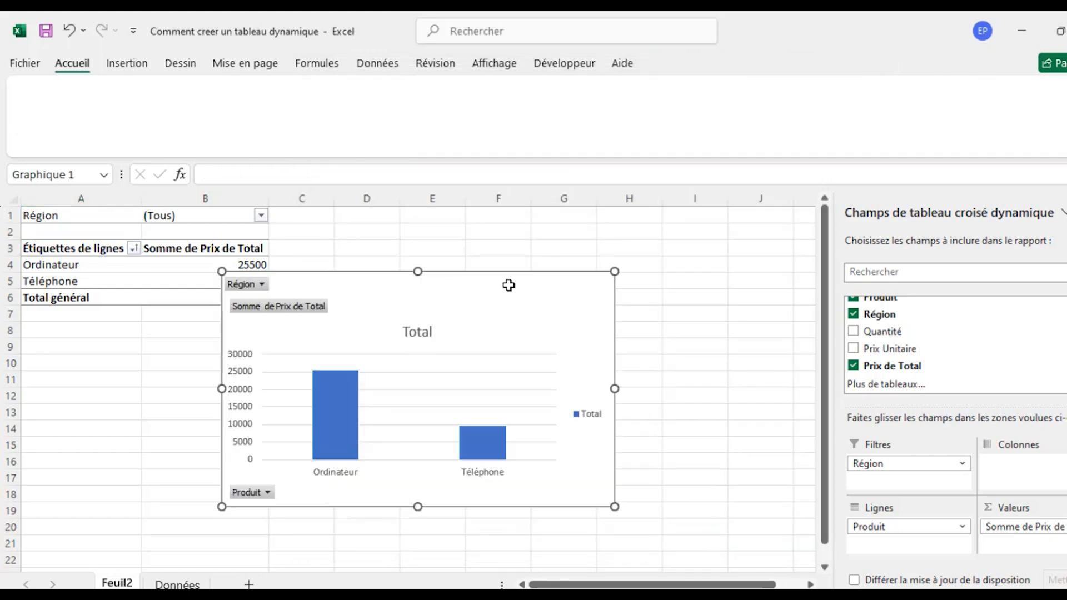
left_click_drag(508, 286, 614, 280)
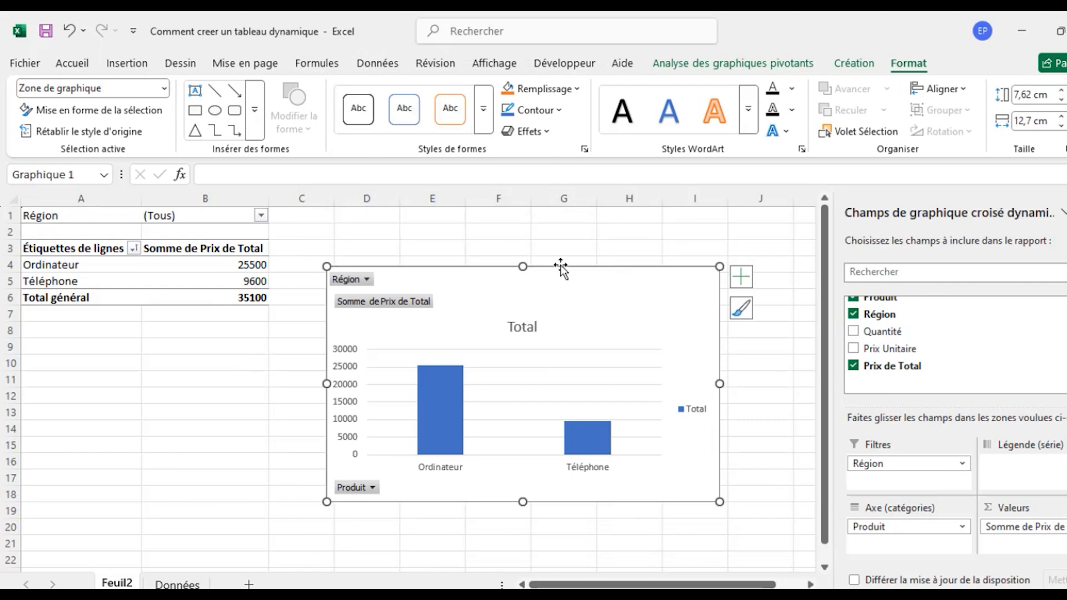
Filter the PivotChart by Région to exclude Lyon and keep only Paris.
left_click(362, 282)
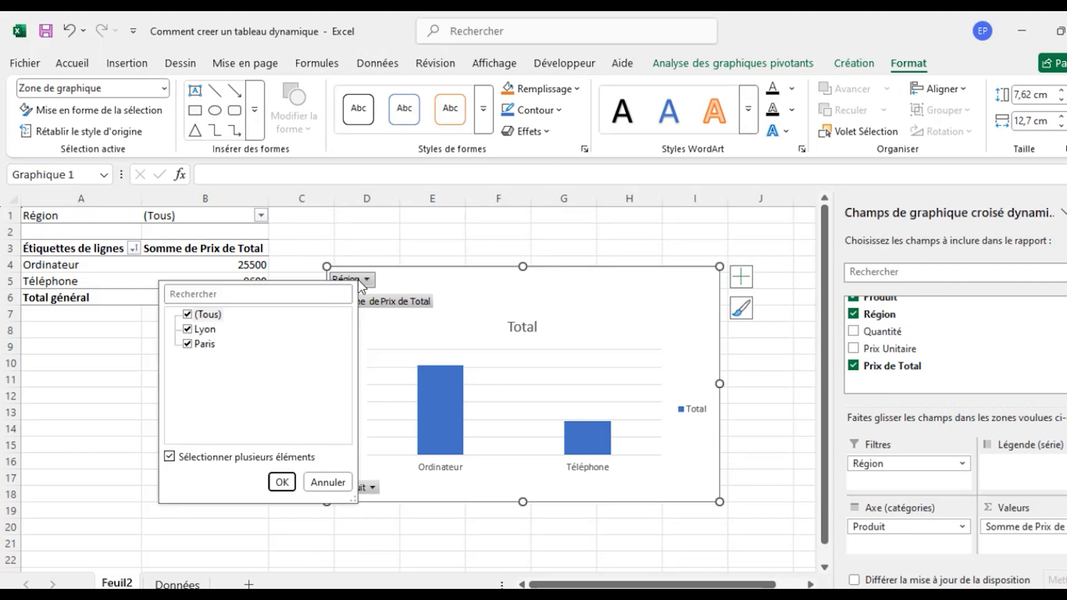
left_click(188, 331)
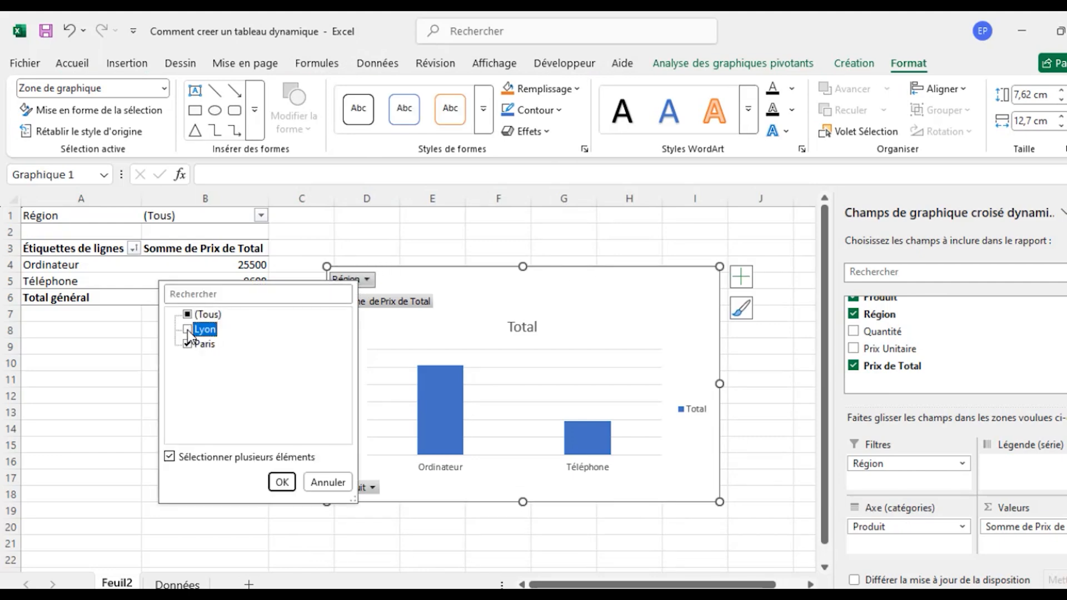
left_click(281, 486)
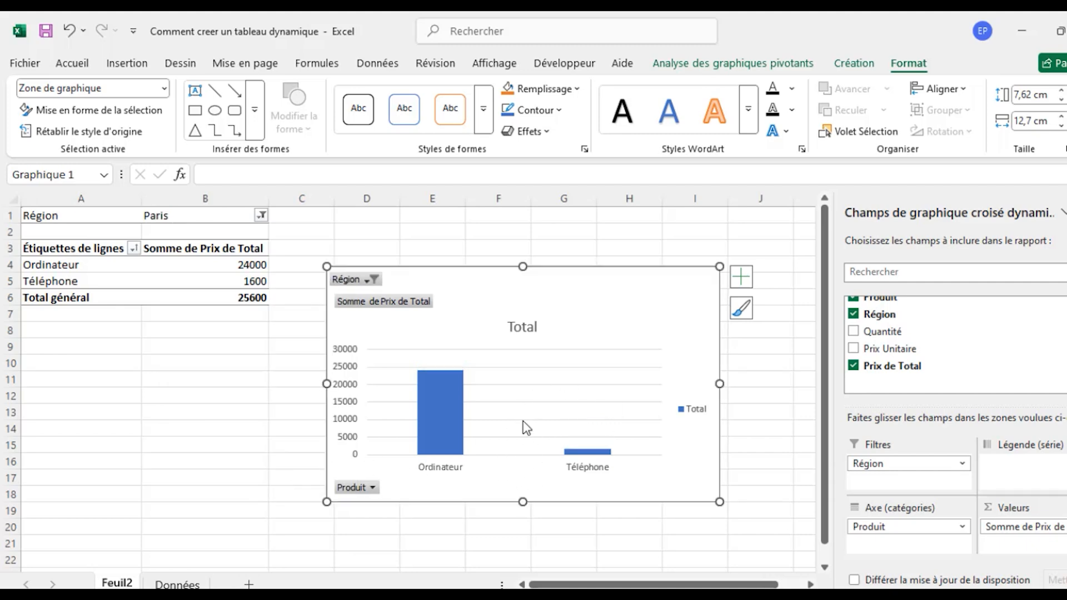
Include Lyon again in the PivotChart's Région filter so that all regions are selected.
left_click(351, 281)
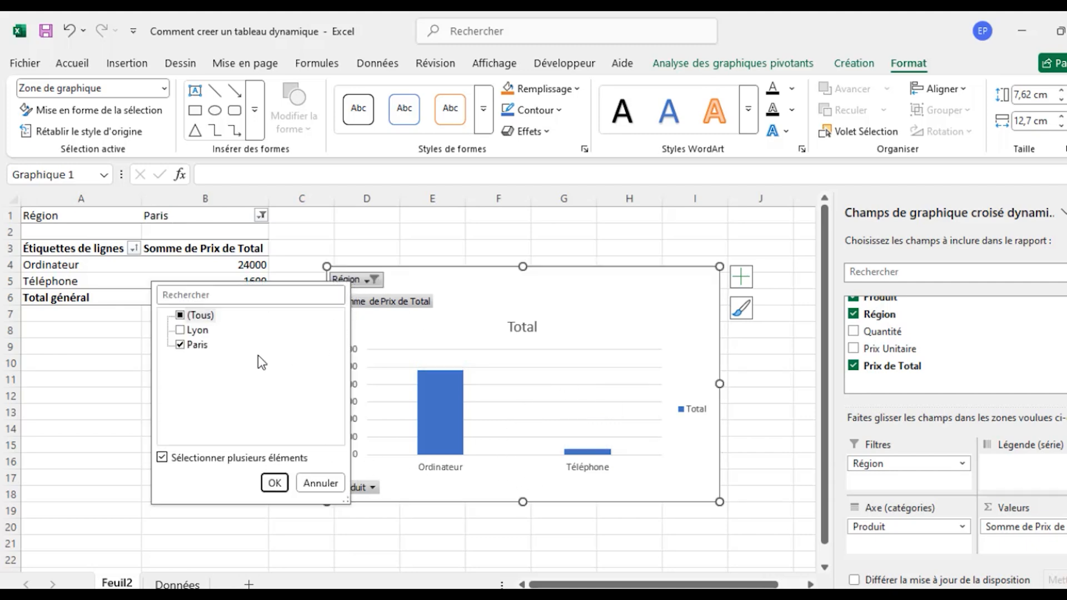
left_click(180, 330)
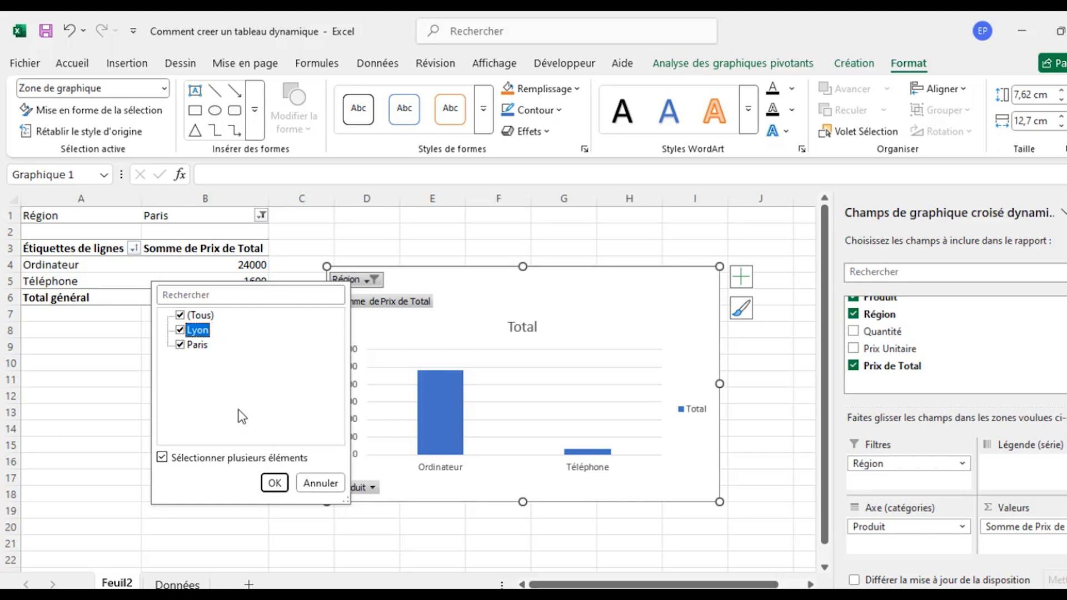
left_click(272, 482)
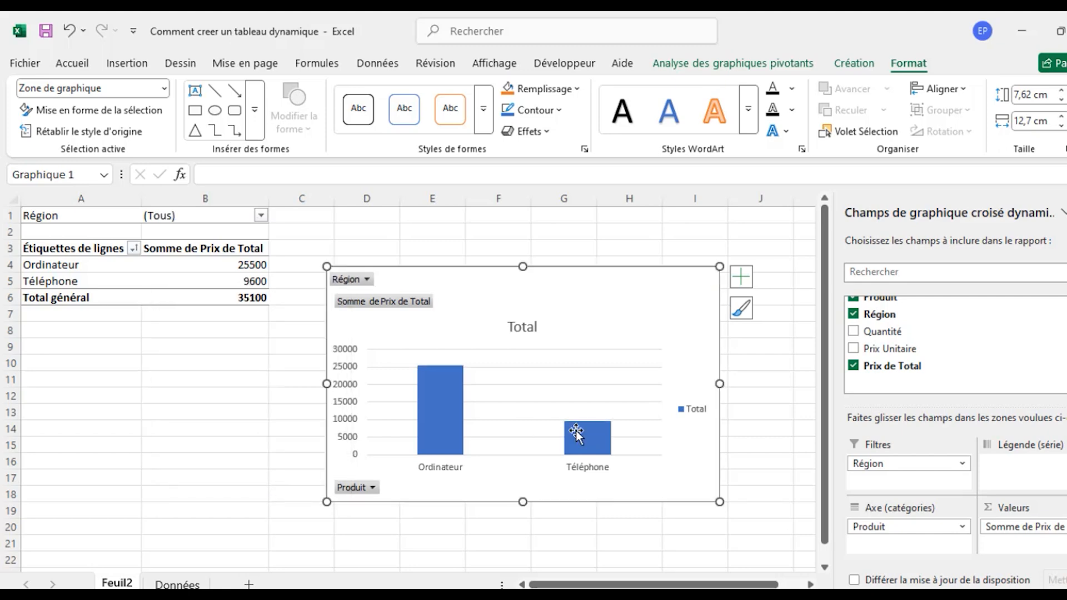